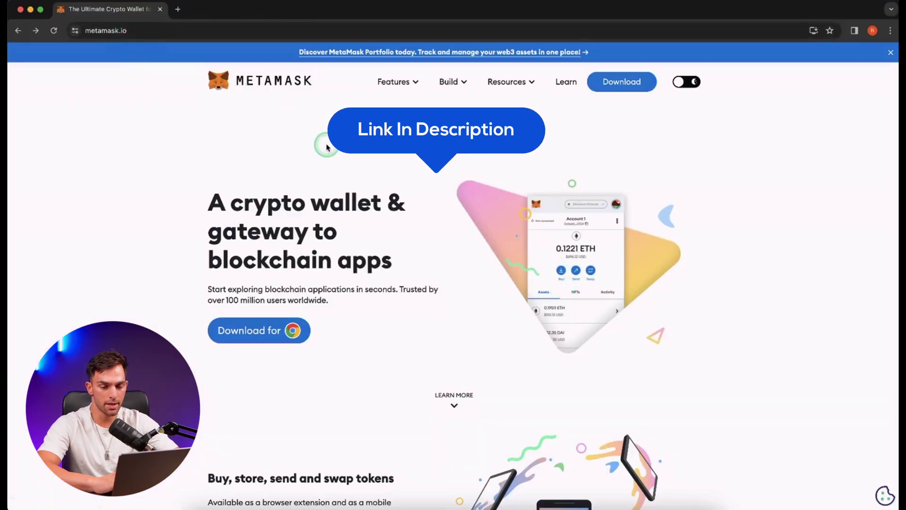
# Open the MetaMask download page, preview the iOS and Android options, then return to the Chrome install option.
pyautogui.click(636, 93)
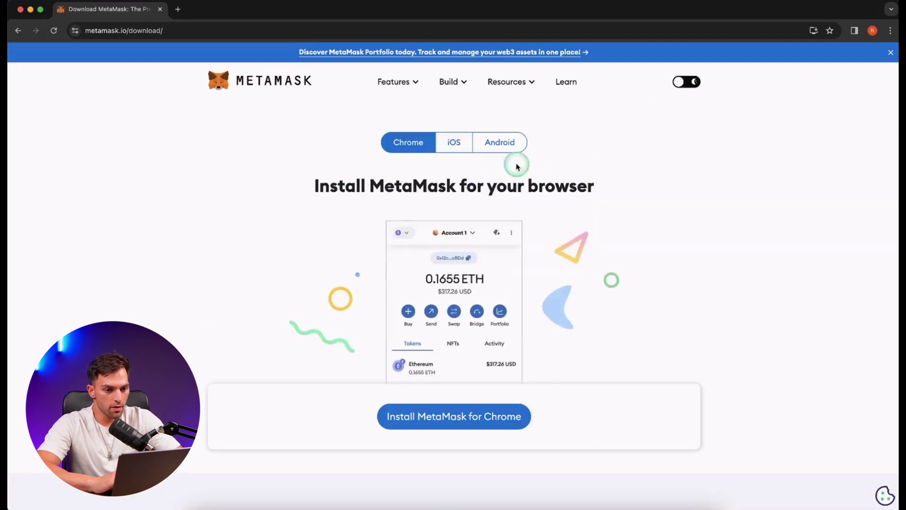
pyautogui.click(465, 144)
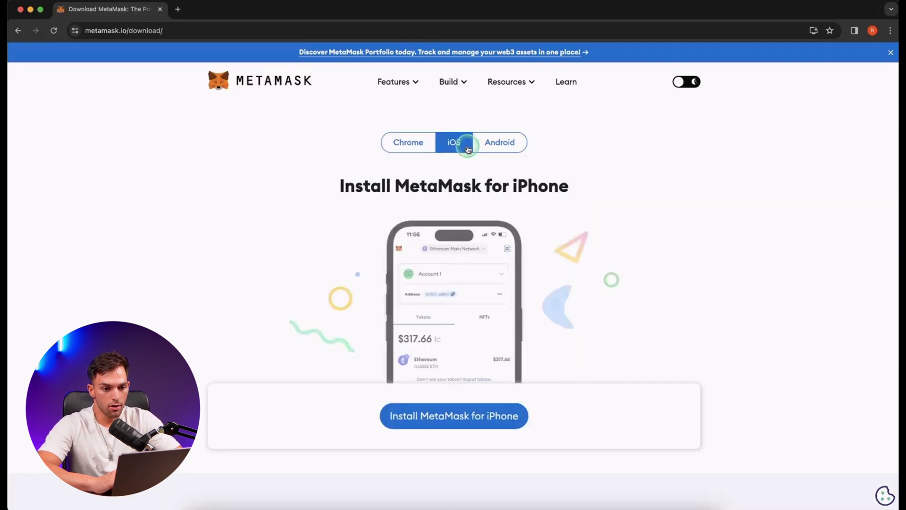
pyautogui.click(491, 144)
pyautogui.click(406, 142)
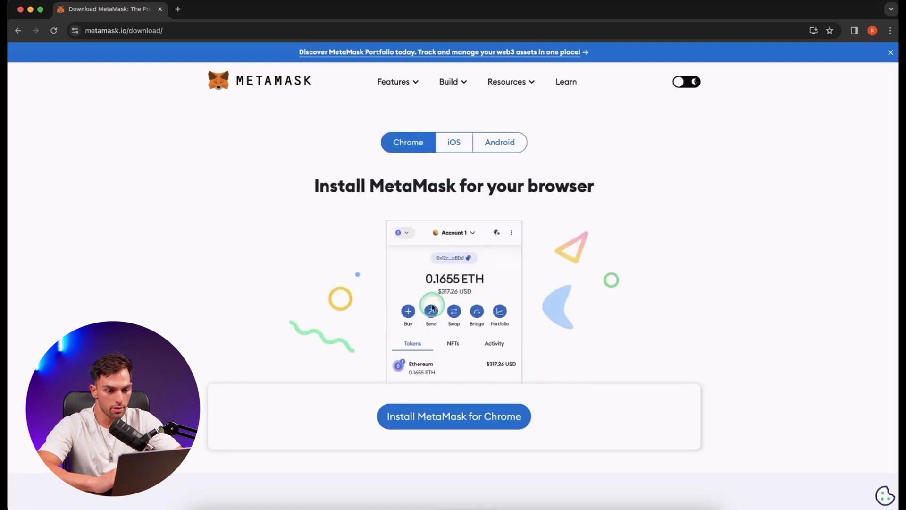
pyautogui.scroll(-6, 430, 311)
pyautogui.scroll(1, 423, 323)
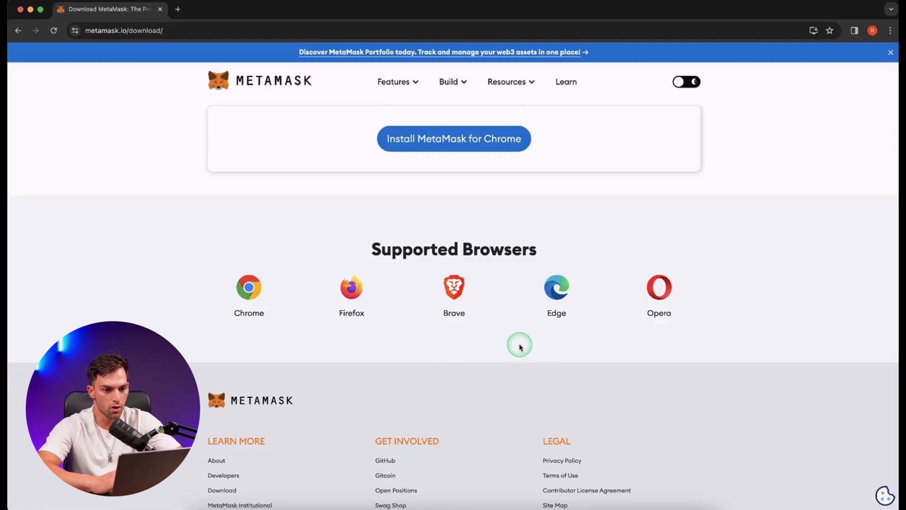
pyautogui.scroll(5, 519, 346)
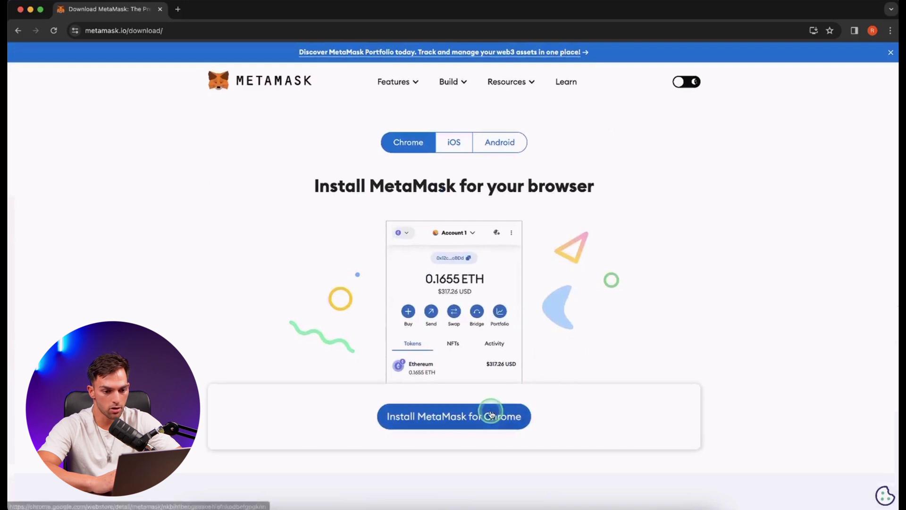
# Go to MetaMask's Chrome Web Store listing and look through its details.
pyautogui.click(491, 414)
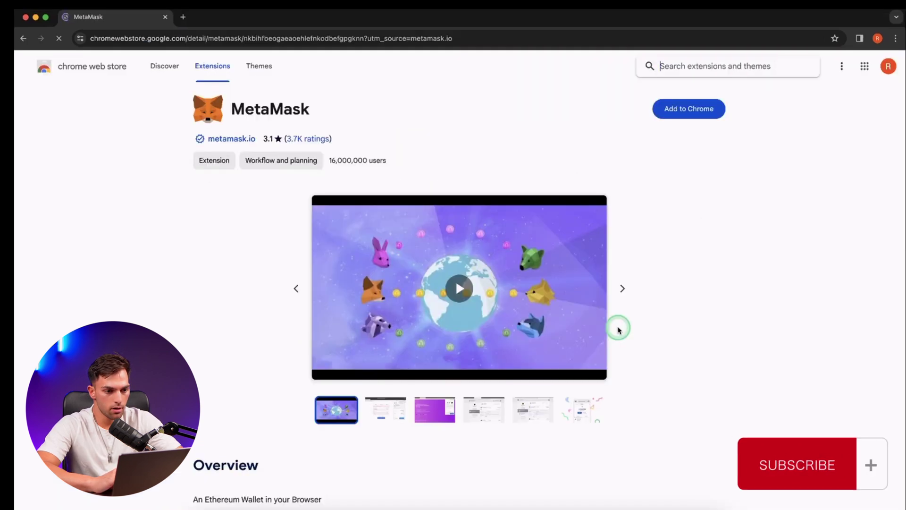
pyautogui.scroll(-1, 663, 333)
pyautogui.scroll(-1, 611, 336)
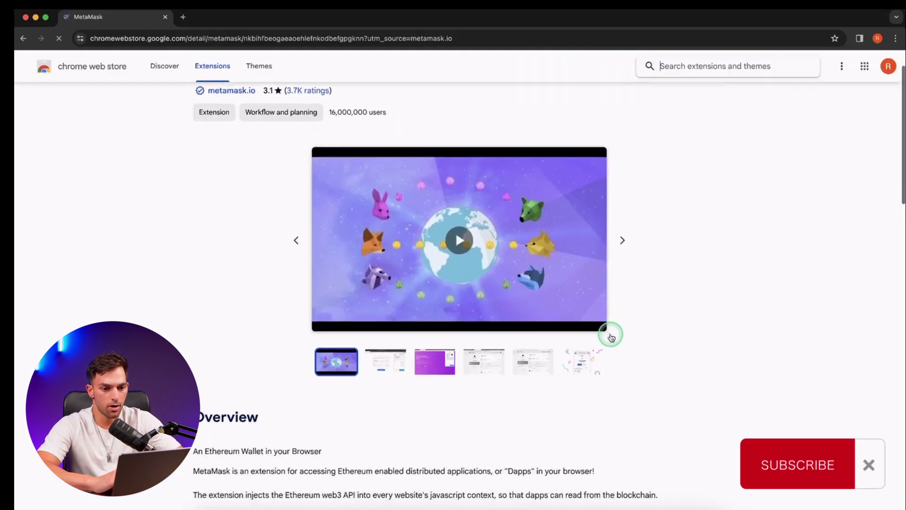
pyautogui.scroll(1, 552, 366)
pyautogui.scroll(1, 553, 365)
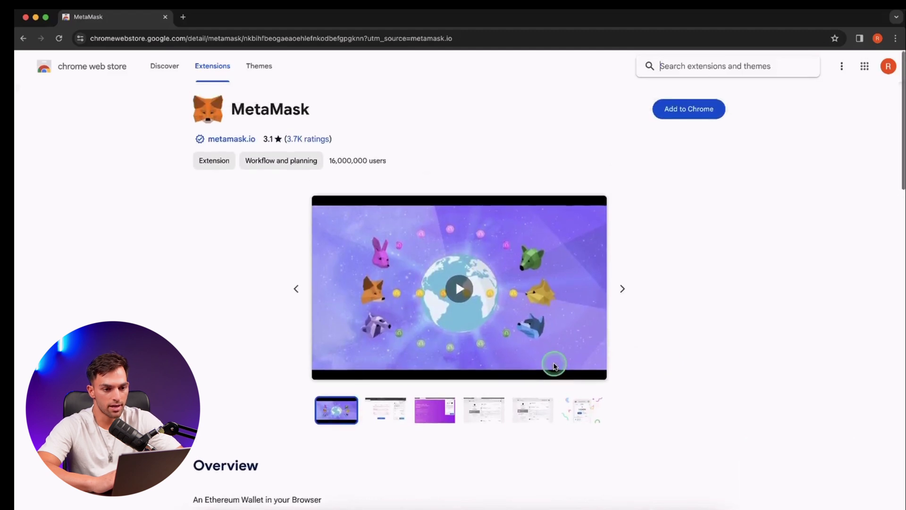
pyautogui.scroll(-1, 687, 399)
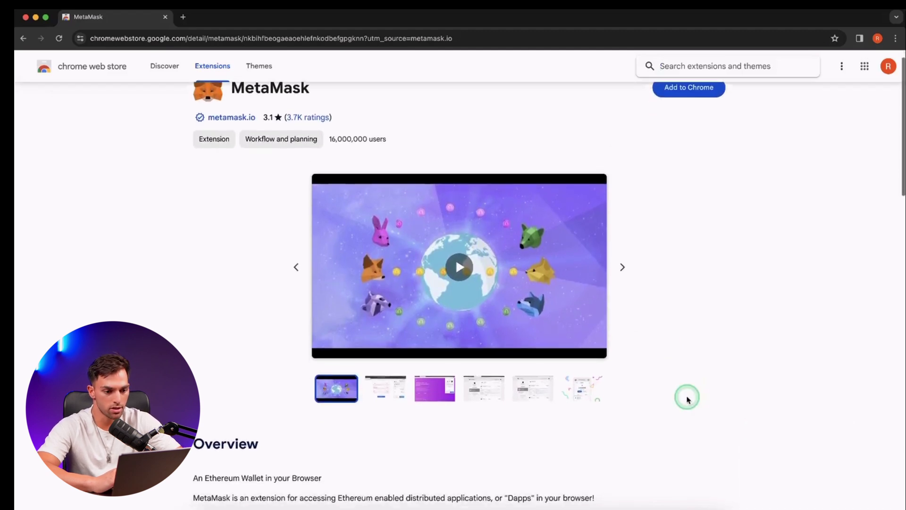
pyautogui.scroll(1, 687, 397)
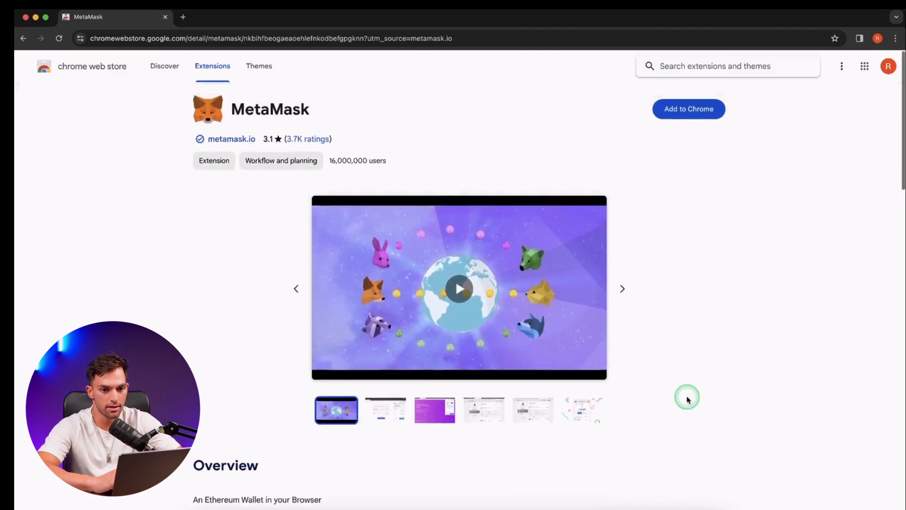
# Add MetaMask to Chrome and approve the extension's permissions.
pyautogui.click(697, 116)
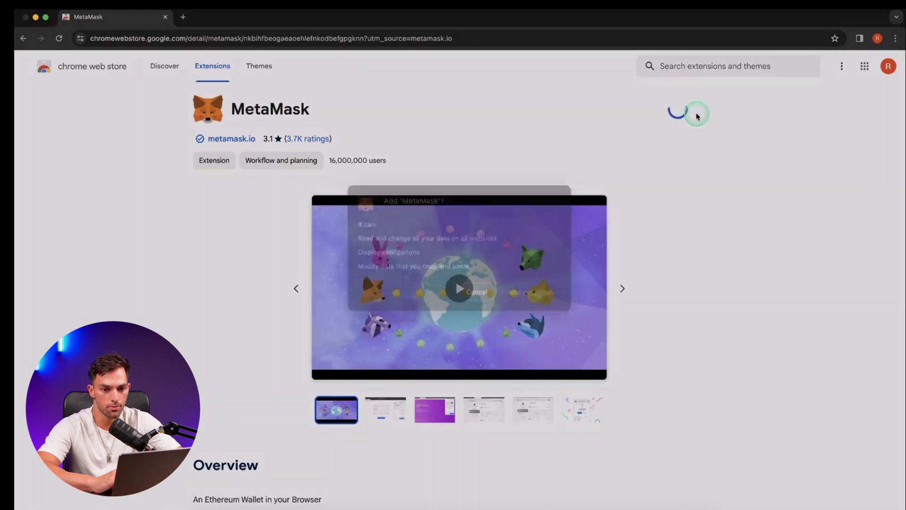
pyautogui.click(535, 309)
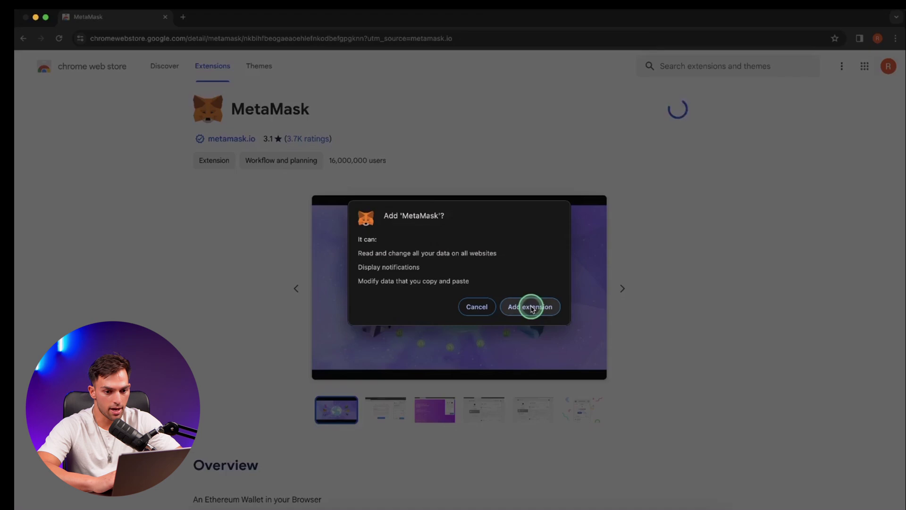
pyautogui.click(532, 309)
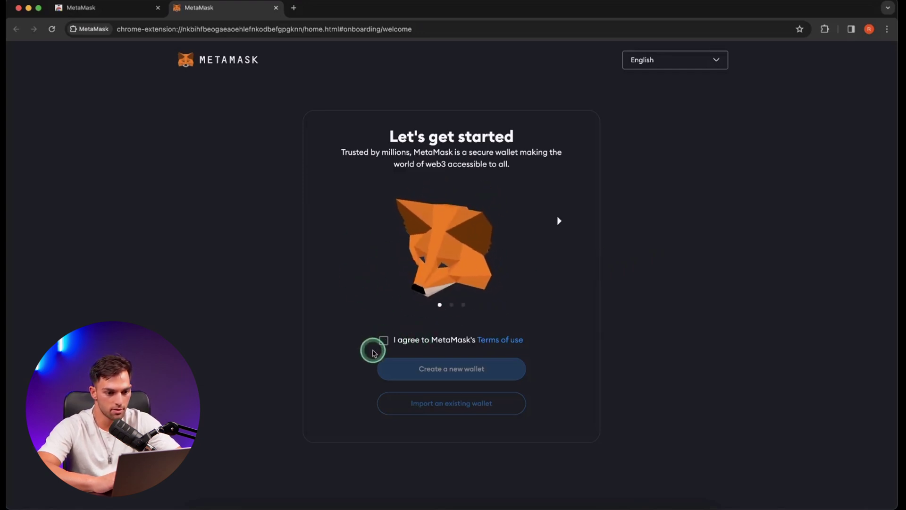
# Accept the terms of use, choose Create a new wallet, and answer No thanks to usage-data sharing.
pyautogui.click(383, 343)
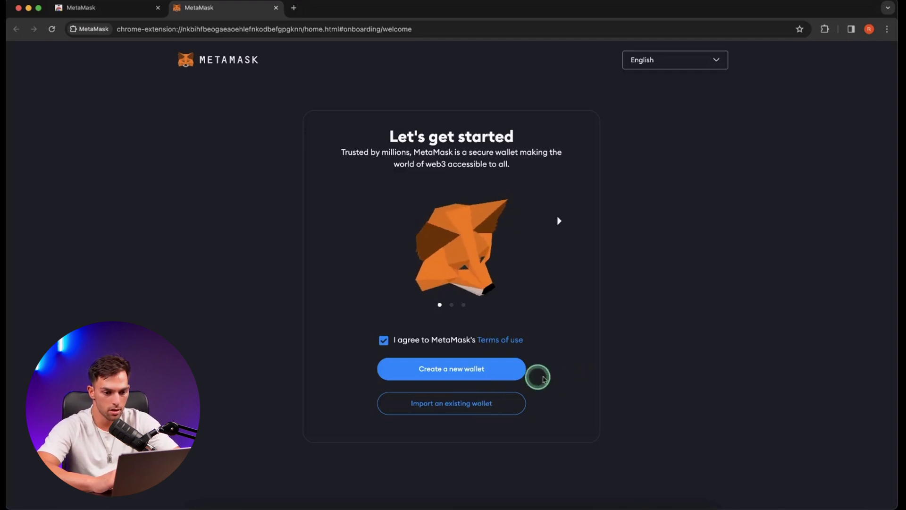
pyautogui.click(492, 376)
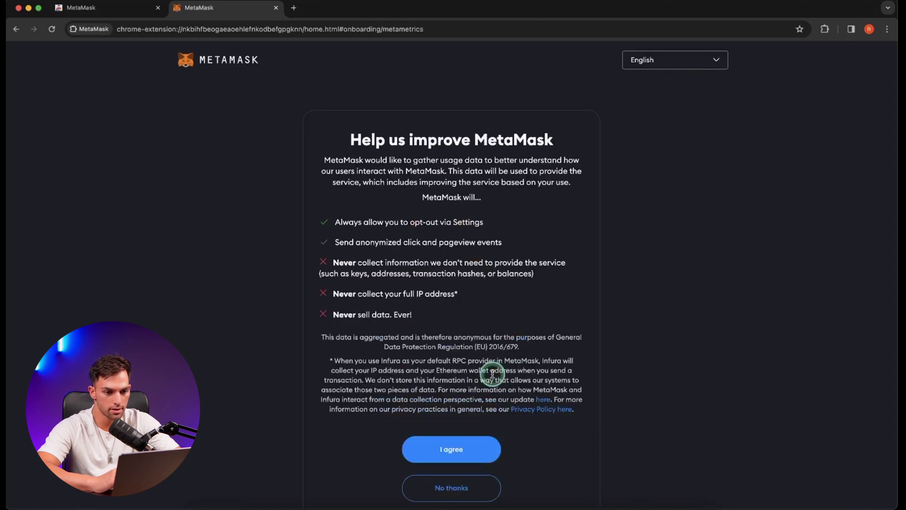
pyautogui.scroll(-1, 467, 469)
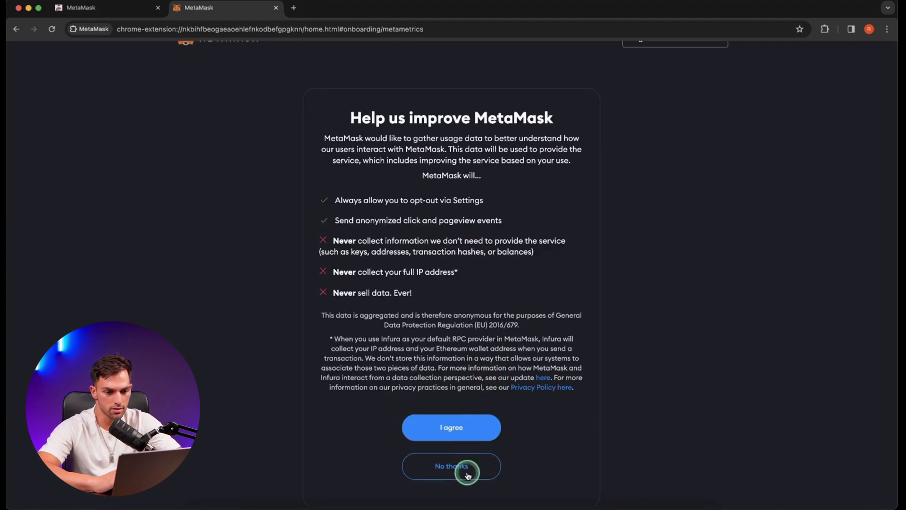
pyautogui.click(467, 472)
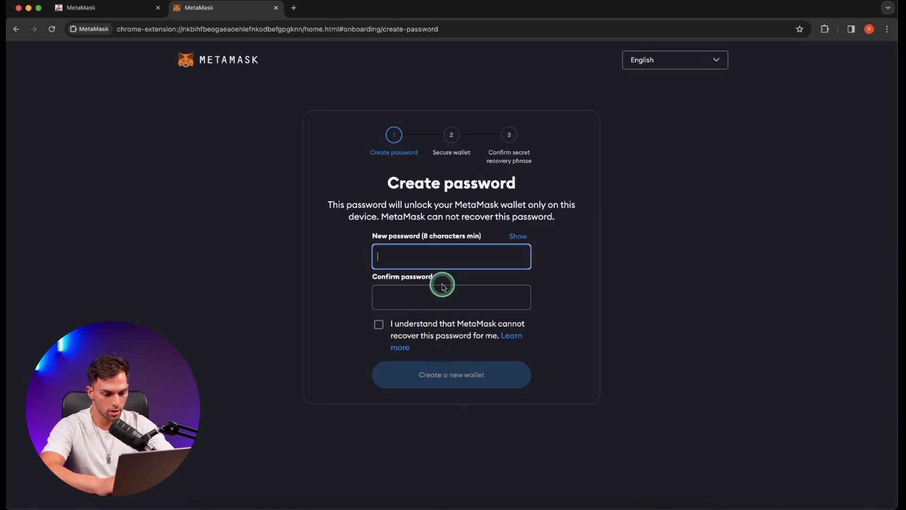
# Enter and confirm the wallet password, acknowledge it can't be recovered, and create the wallet.
pyautogui.write('••••••••••')
pyautogui.click(452, 334)
pyautogui.write('••••••••••')
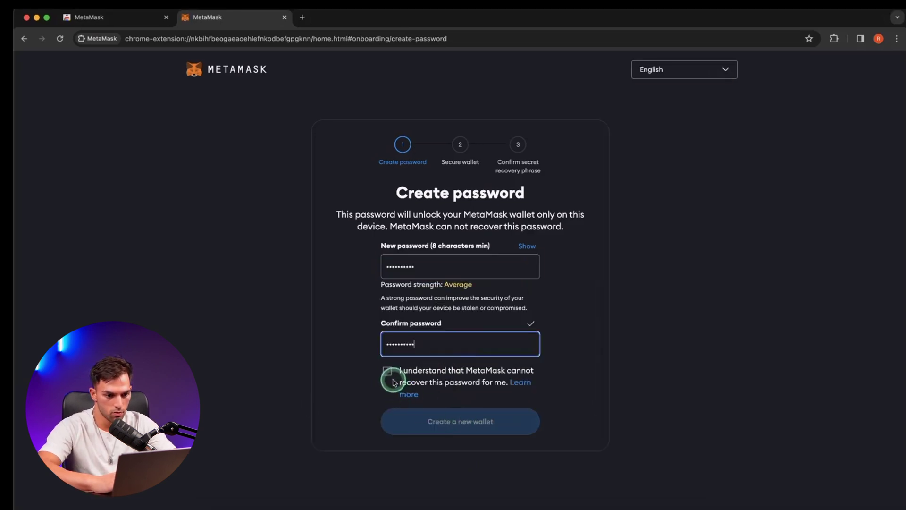
pyautogui.click(392, 380)
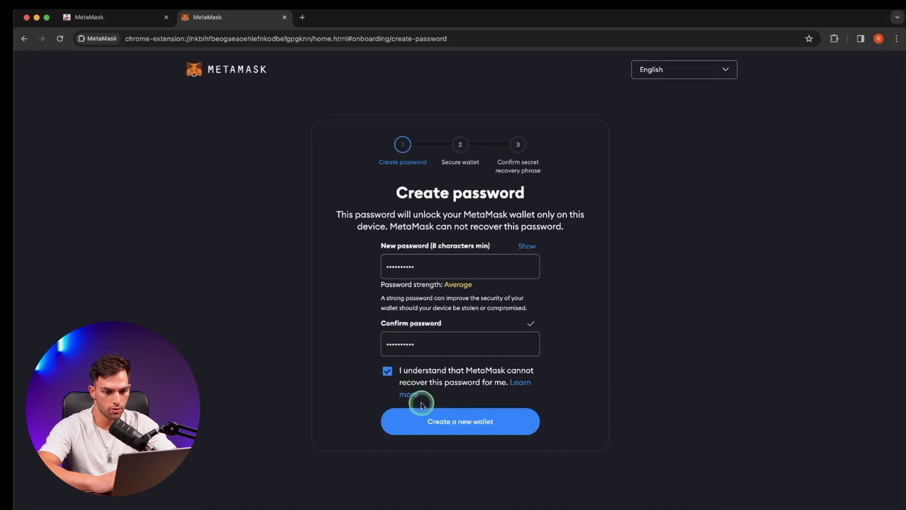
pyautogui.click(438, 422)
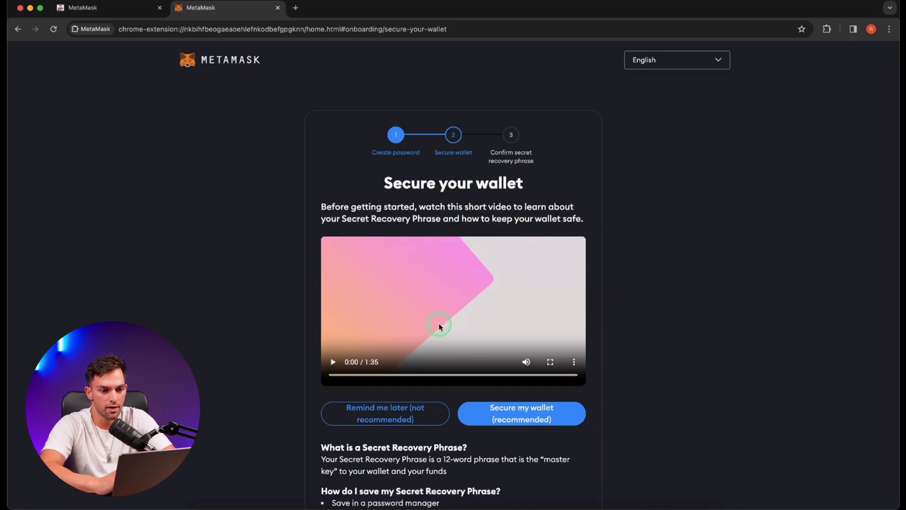
pyautogui.scroll(-2, 489, 340)
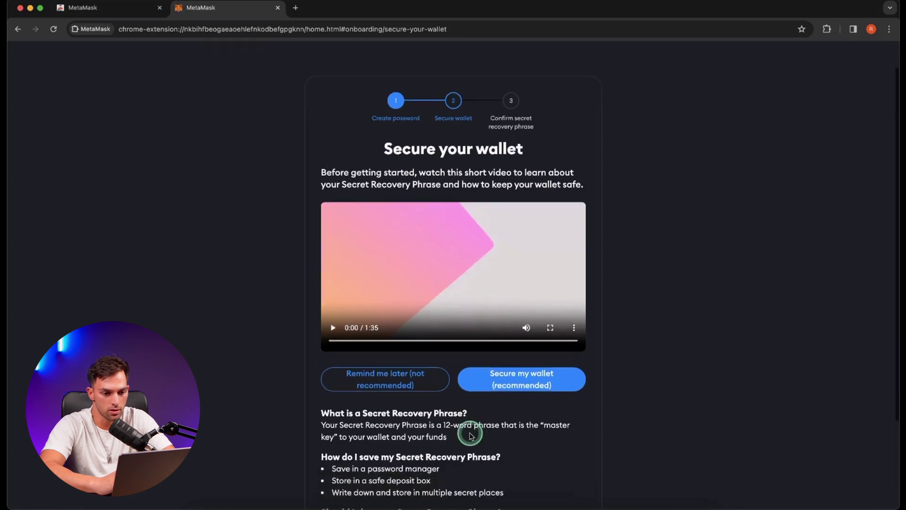
# Reveal the 12-word Secret Recovery Phrase and copy it to the clipboard.
pyautogui.click(513, 381)
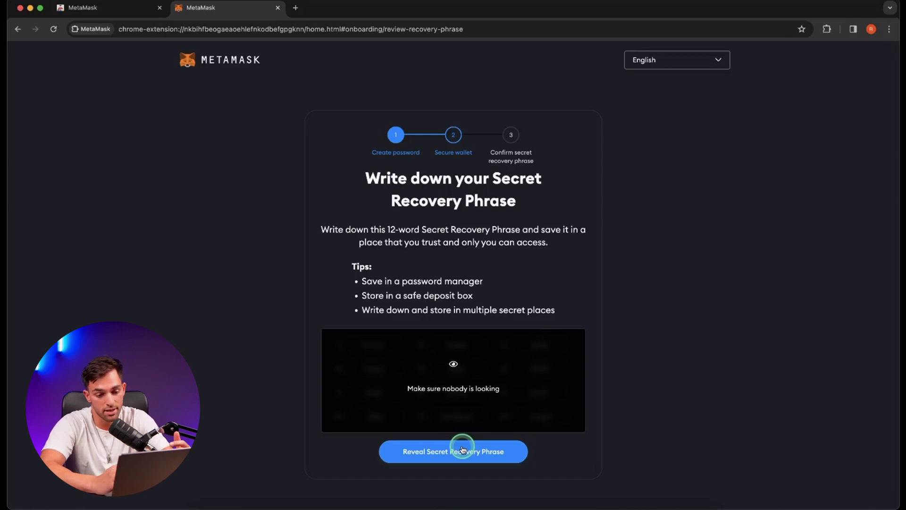
pyautogui.click(462, 449)
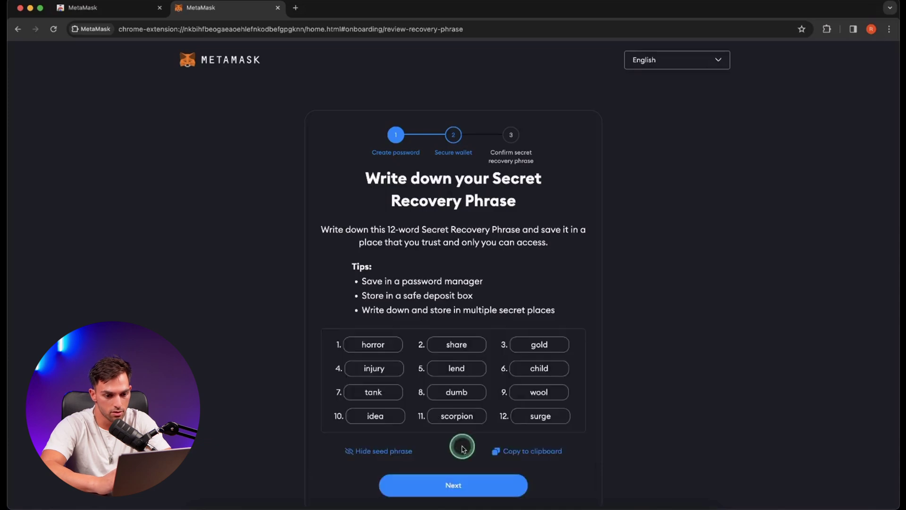
pyautogui.scroll(-1, 522, 433)
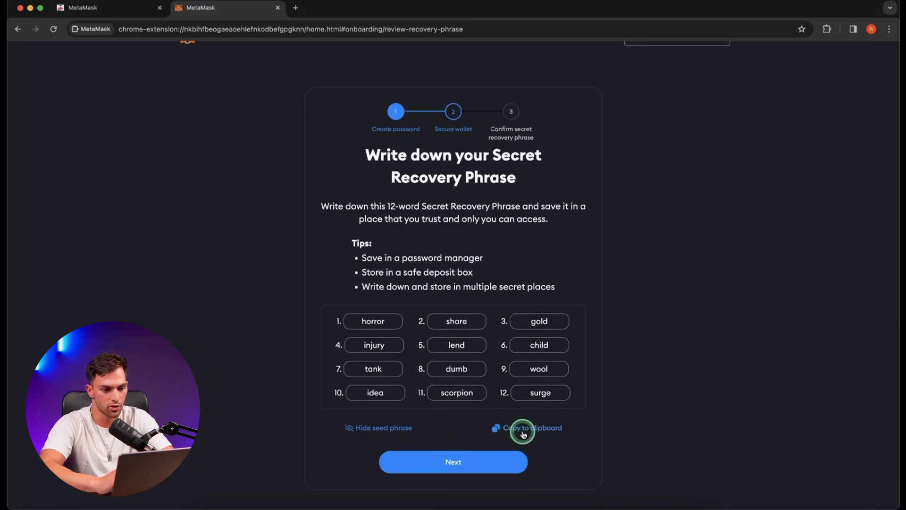
pyautogui.click(523, 433)
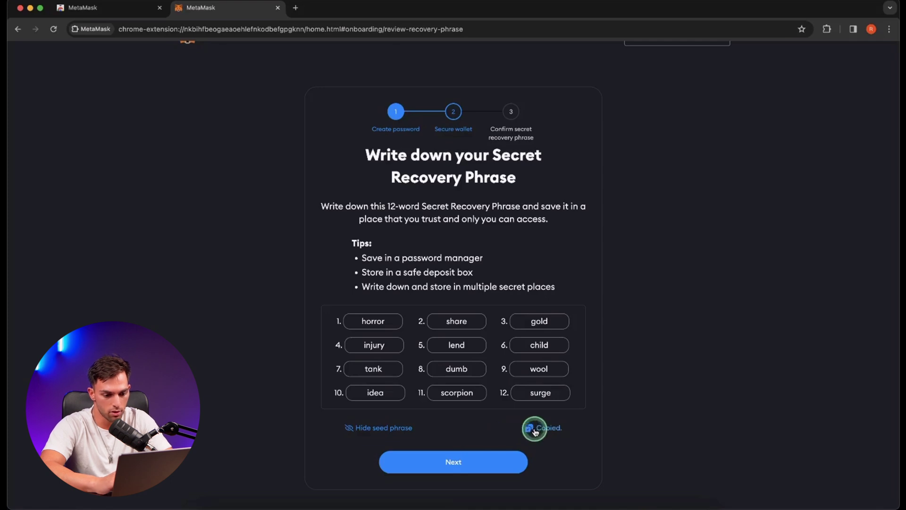
# Launch Notes through Spotlight and paste the recovery phrase into a new note.
pyautogui.press('super+space')
pyautogui.write('notes')
pyautogui.press('Return')
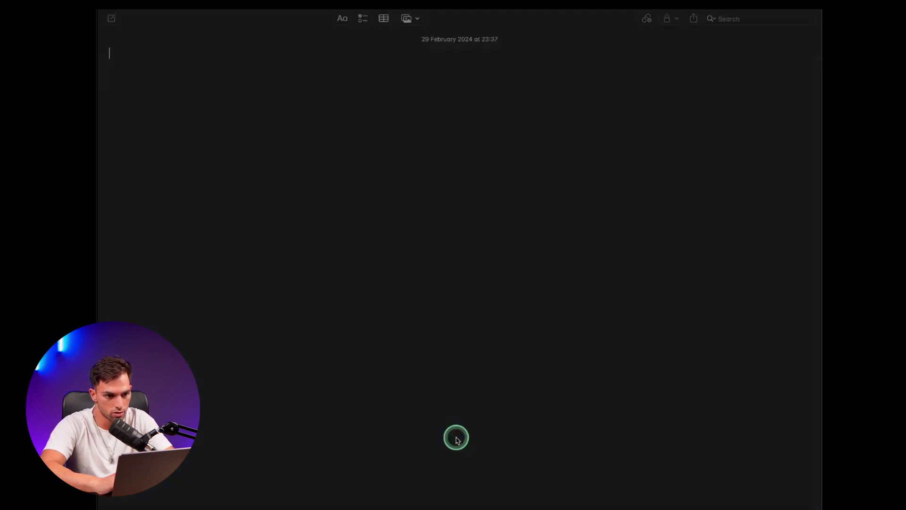
pyautogui.press('super+v')
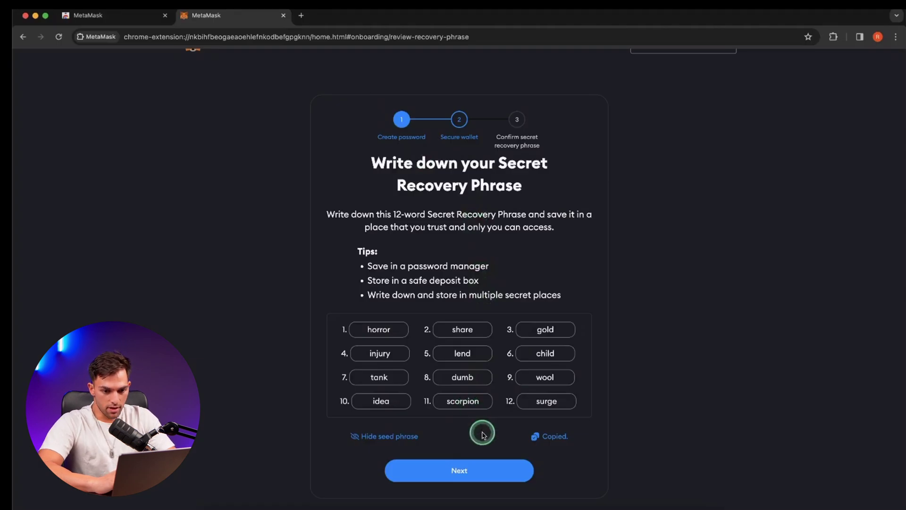
# Fill in the missing recovery-phrase words in the blank fields and confirm the phrase.
pyautogui.click(472, 471)
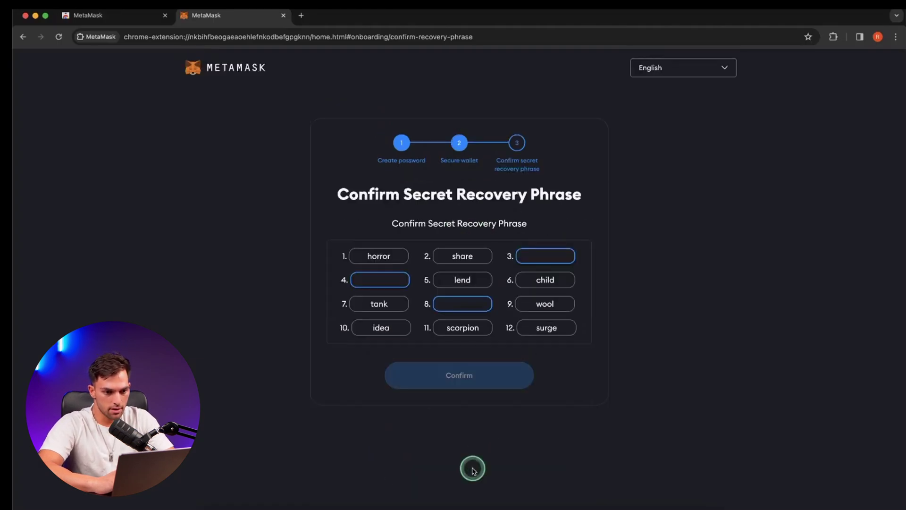
pyautogui.click(545, 259)
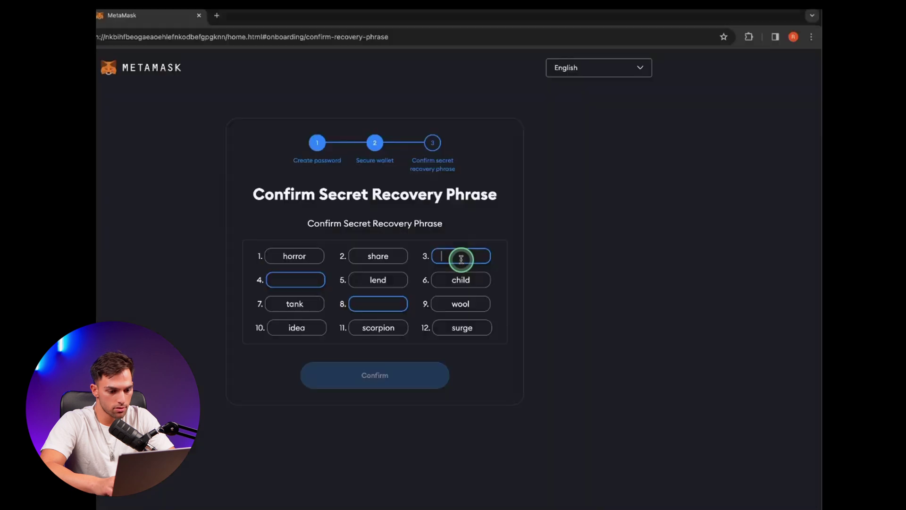
pyautogui.write('gold')
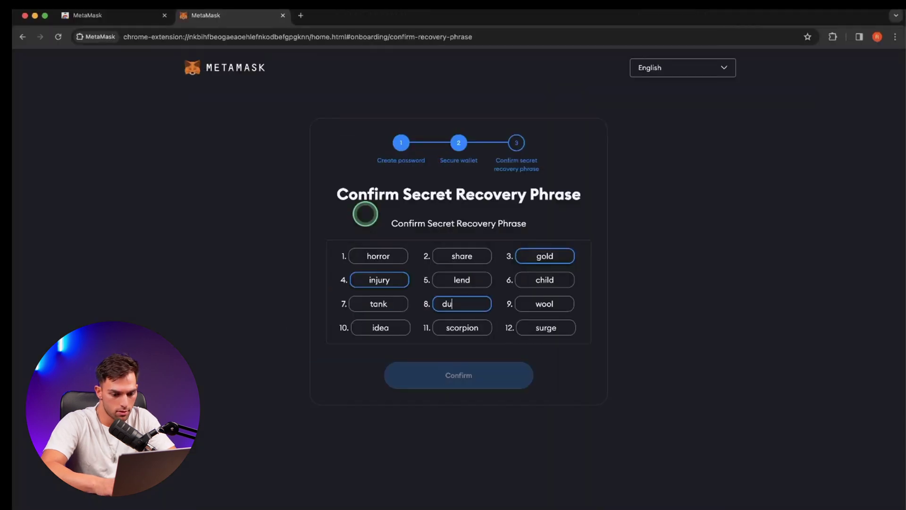
pyautogui.write('mb')
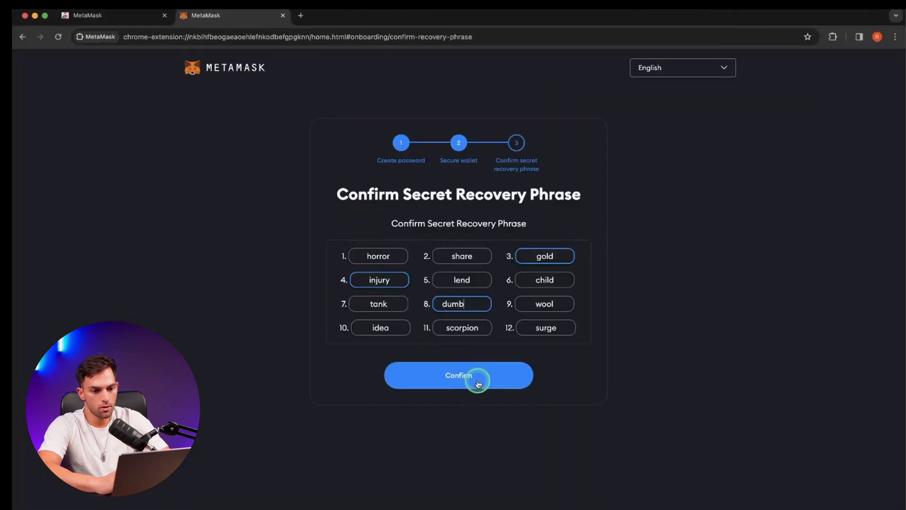
pyautogui.click(478, 381)
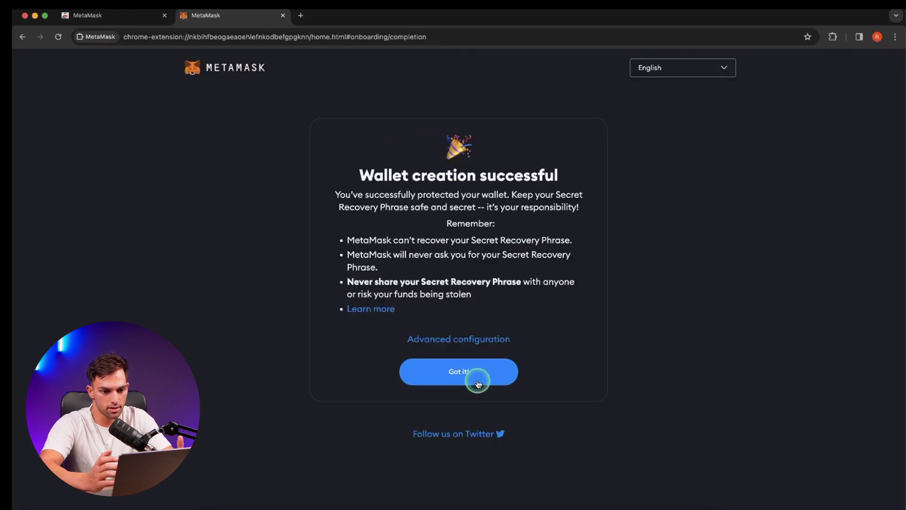
# Step through the wallet-creation success and pinning tips to finish onboarding.
pyautogui.click(476, 381)
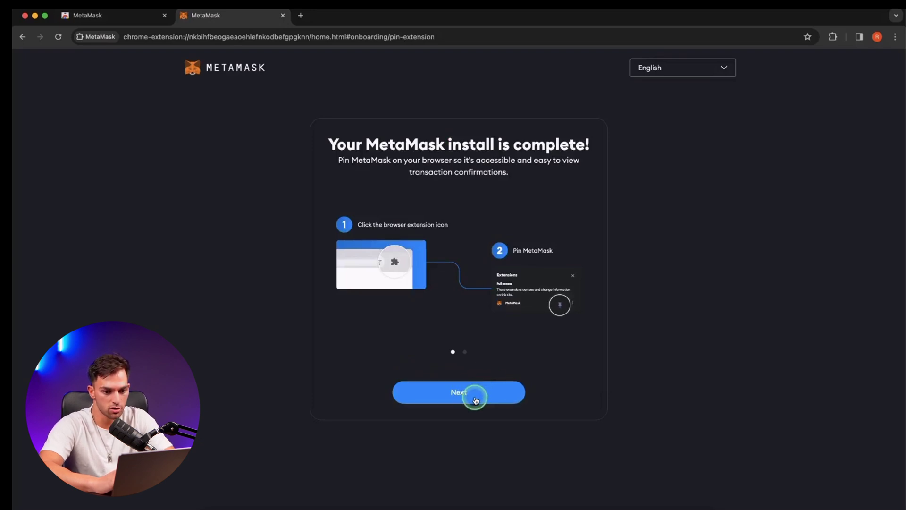
pyautogui.click(476, 400)
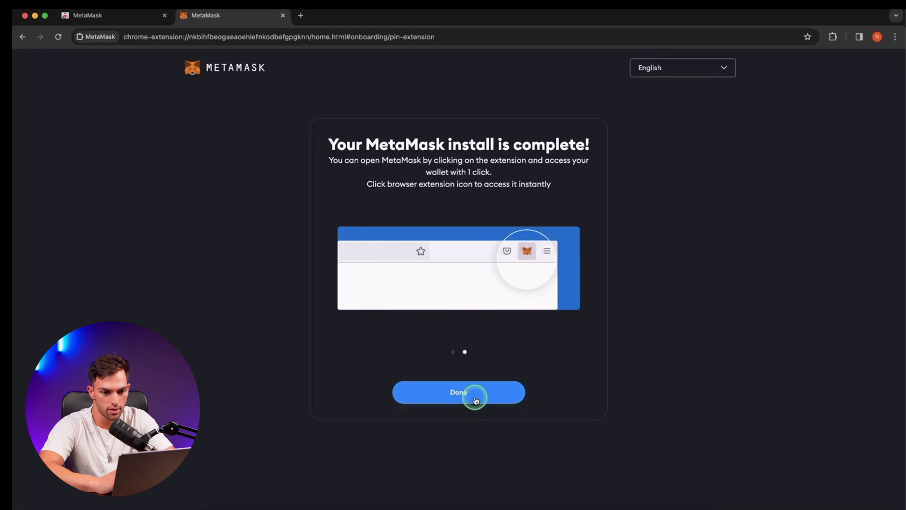
pyautogui.click(475, 399)
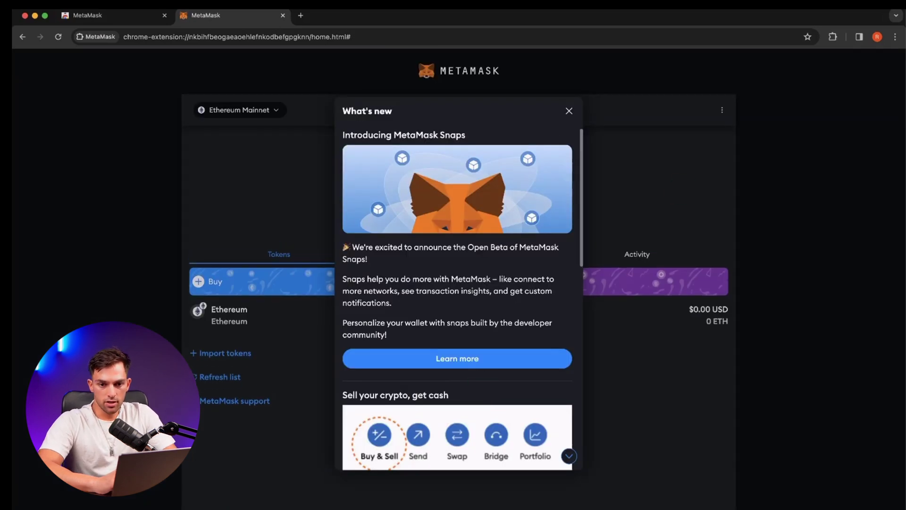
# Pin MetaMask to Chrome's toolbar and dismiss the What's new announcement.
pyautogui.click(831, 39)
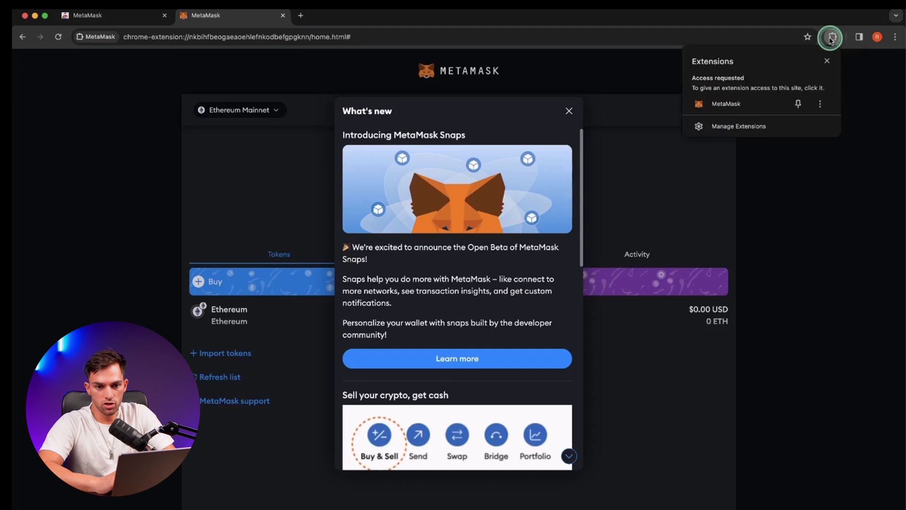
pyautogui.click(800, 104)
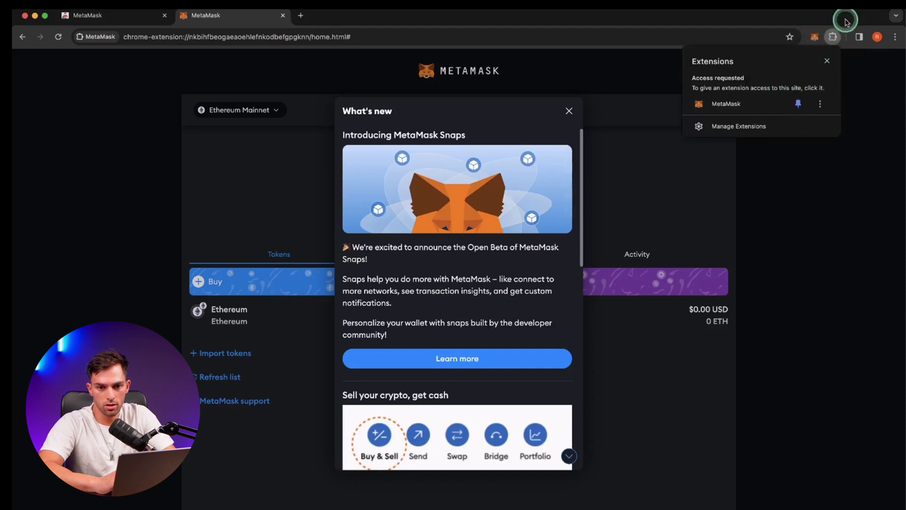
pyautogui.click(566, 113)
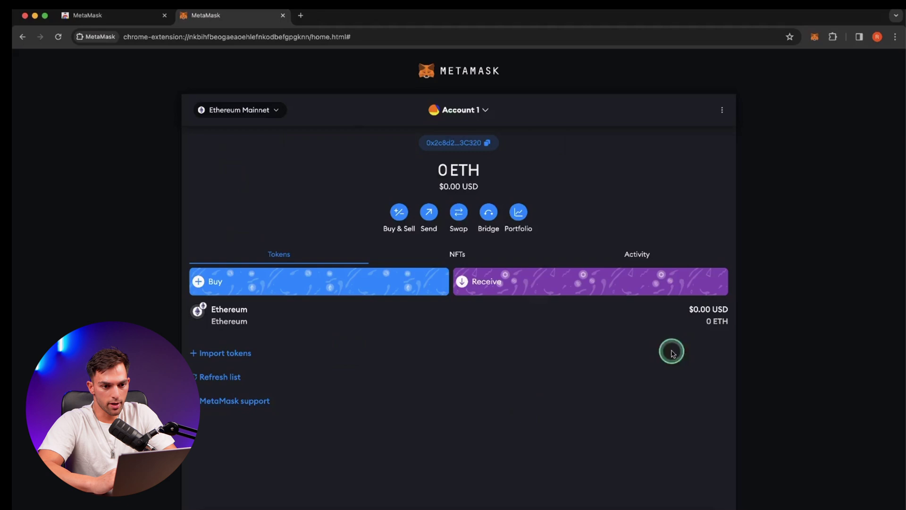
# Browse the account list and its add-account options, then return to the list.
pyautogui.click(491, 112)
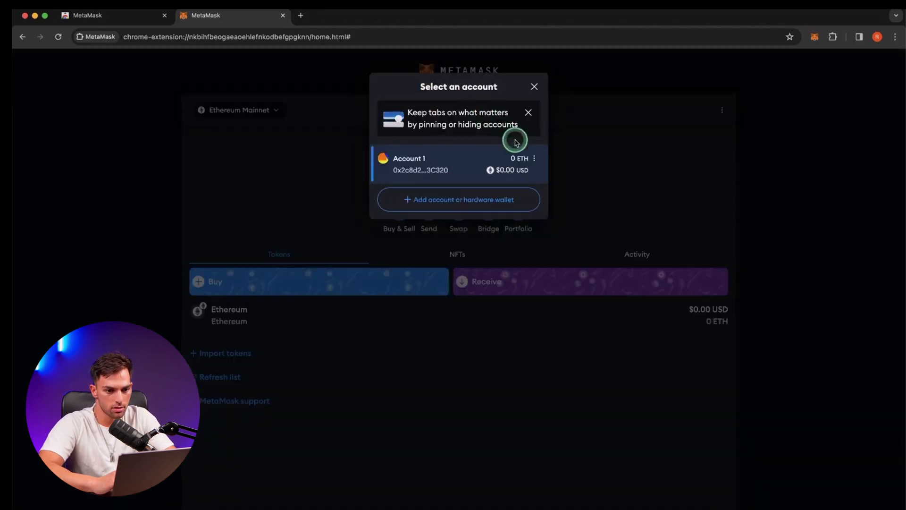
pyautogui.click(479, 197)
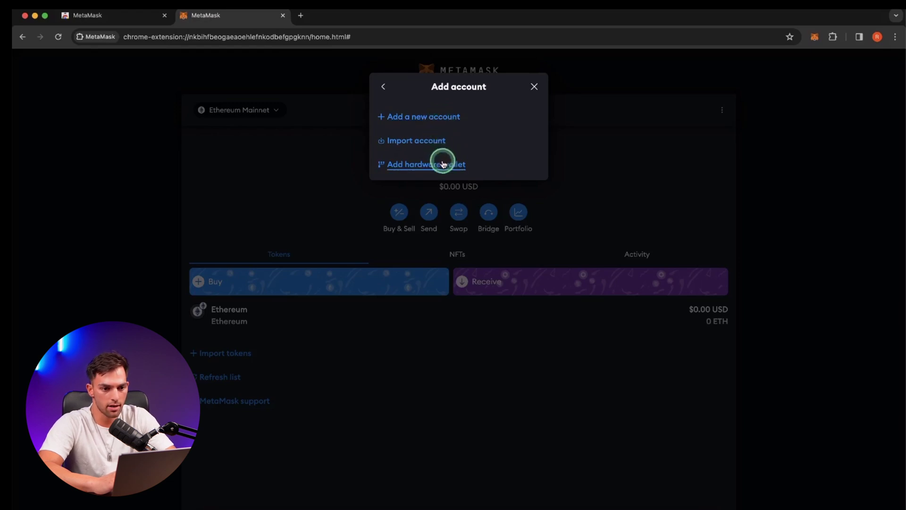
pyautogui.click(384, 87)
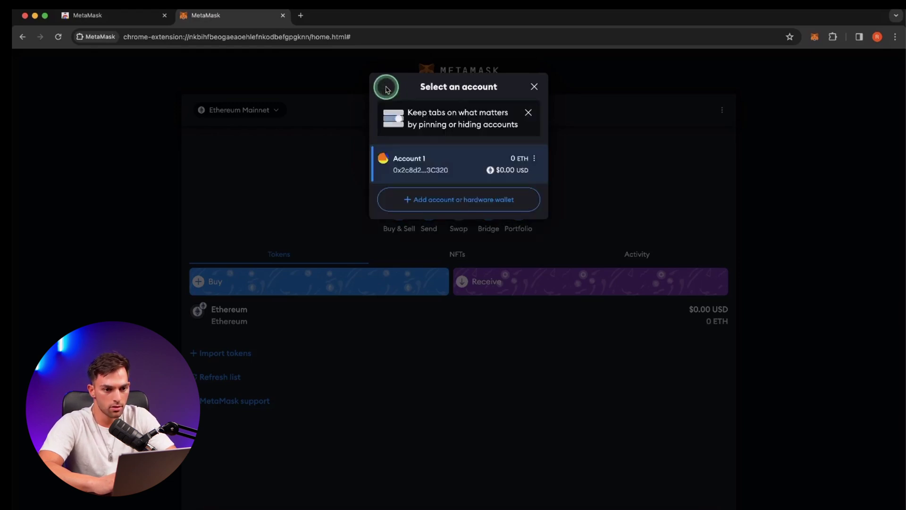
# Open Account 1's details and replace its name with the owner's personal account name.
pyautogui.click(533, 158)
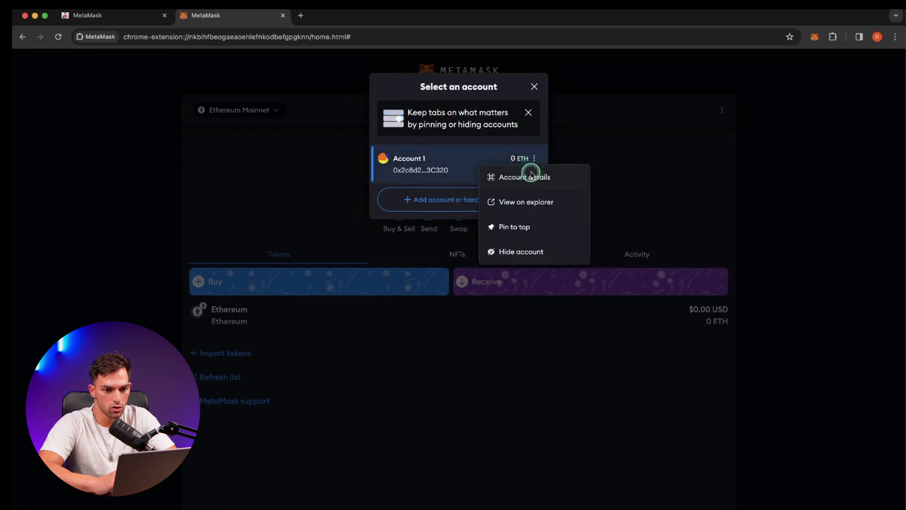
pyautogui.click(531, 175)
pyautogui.click(480, 105)
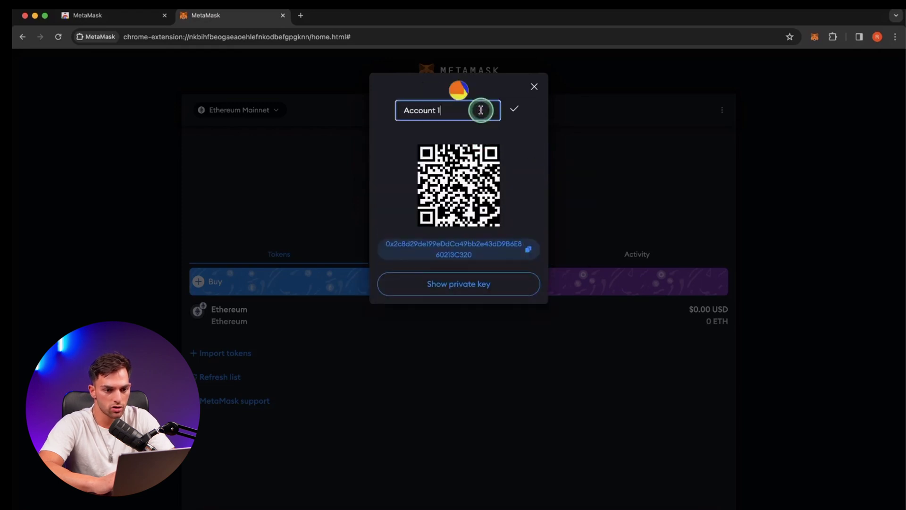
pyautogui.tripleClick(480, 110)
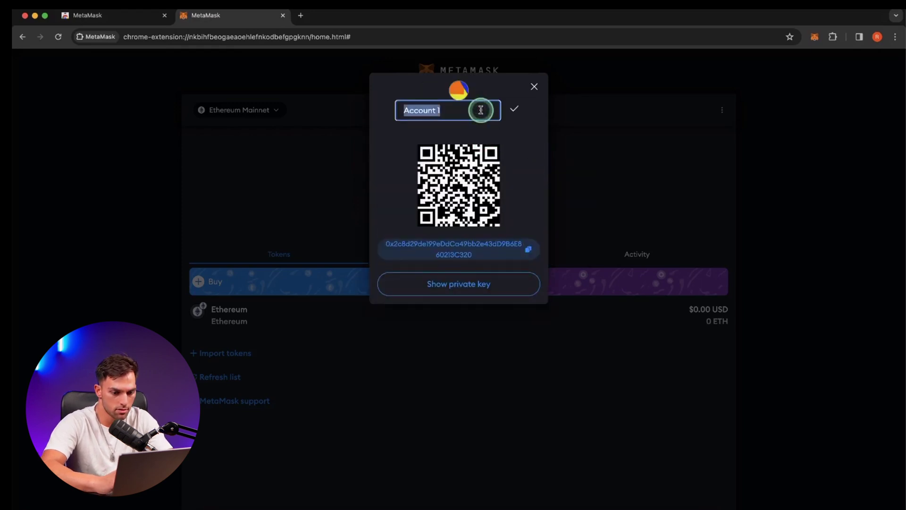
pyautogui.write("Tahir's a")
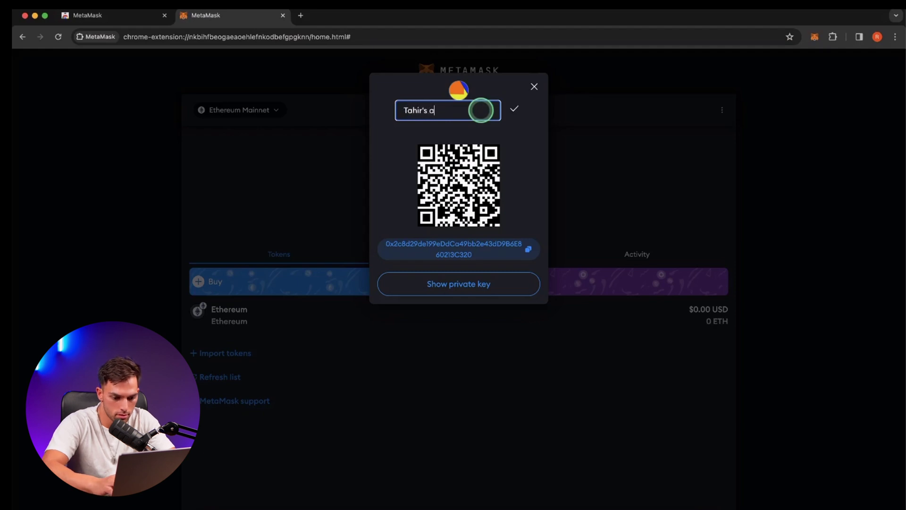
pyautogui.write('cc')
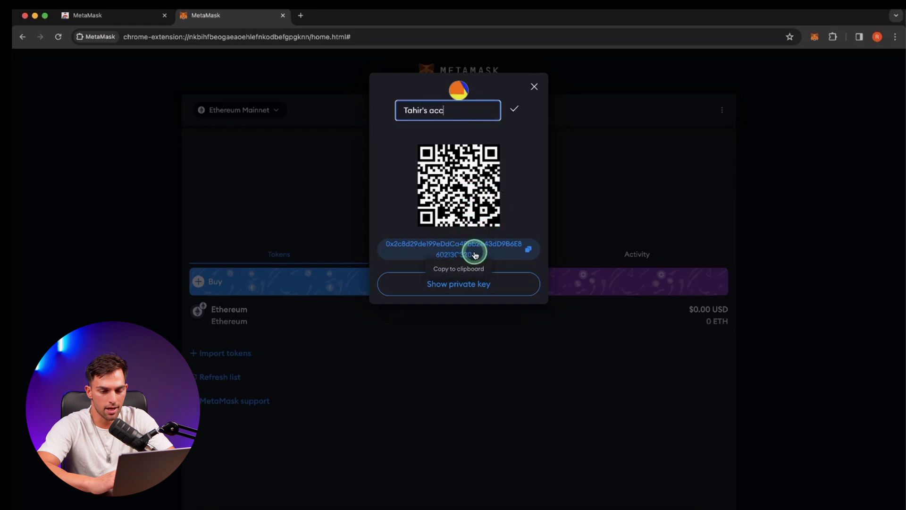
pyautogui.click(527, 253)
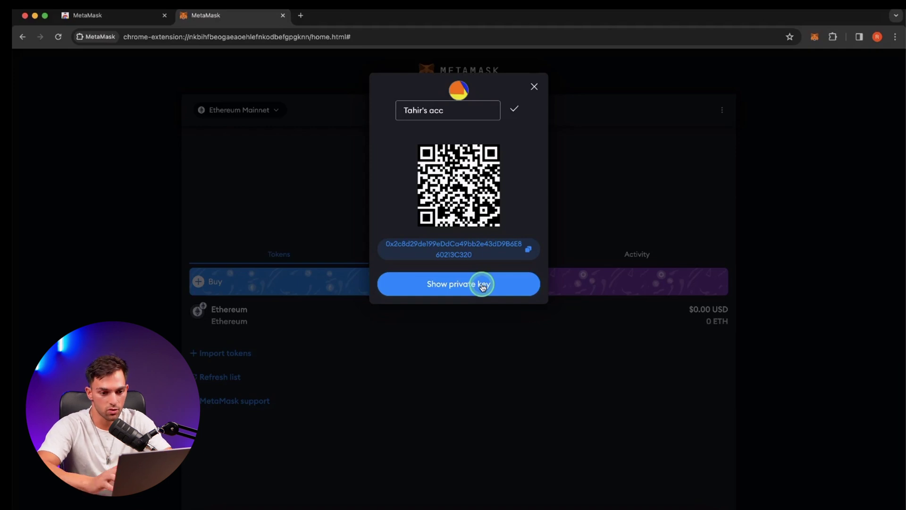
# Save the custom account name and close the account details dialog back to the wallet home.
pyautogui.click(514, 109)
pyautogui.click(535, 89)
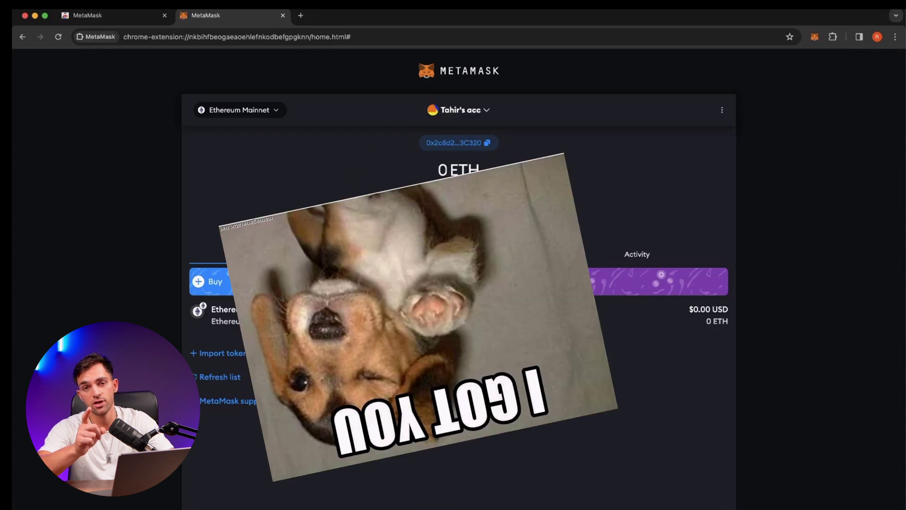
pyautogui.click(489, 218)
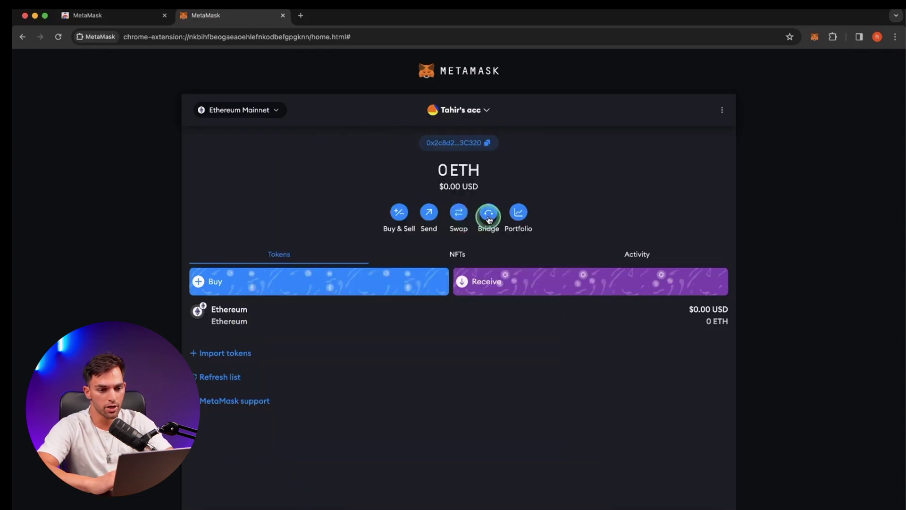
pyautogui.click(531, 221)
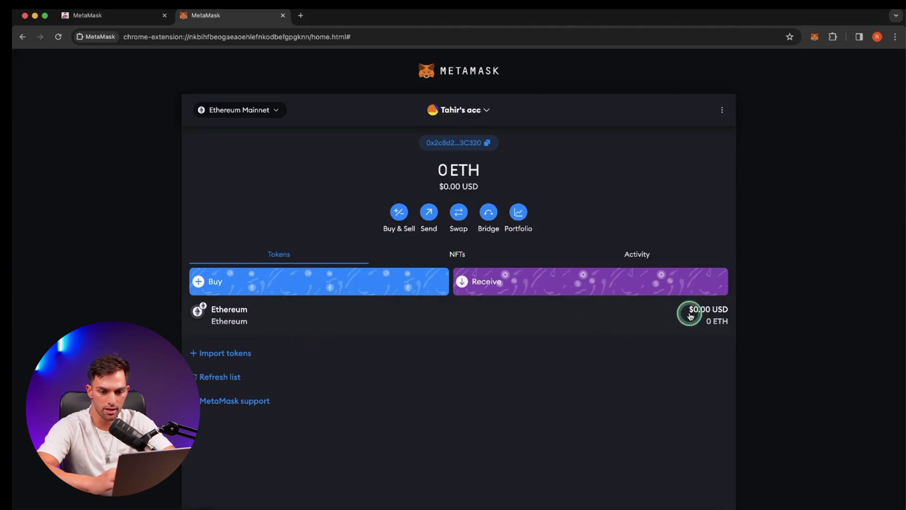
pyautogui.click(210, 353)
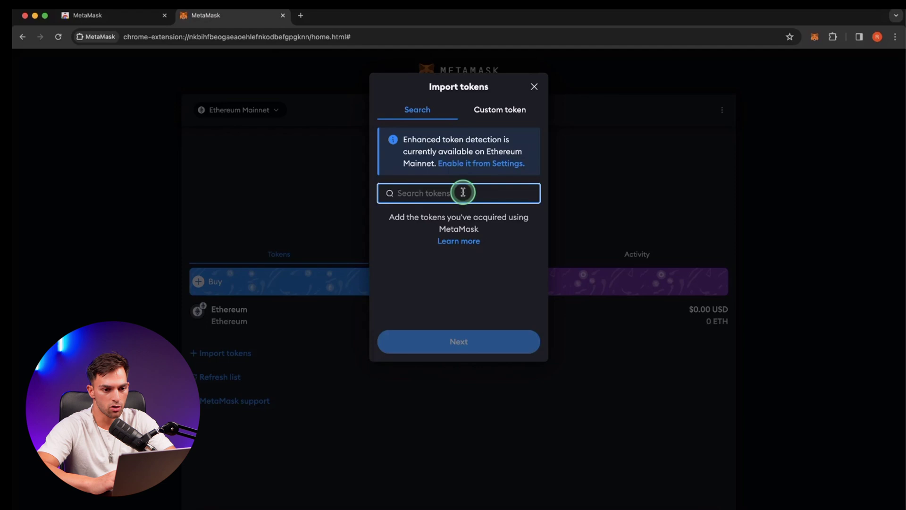
pyautogui.click(504, 113)
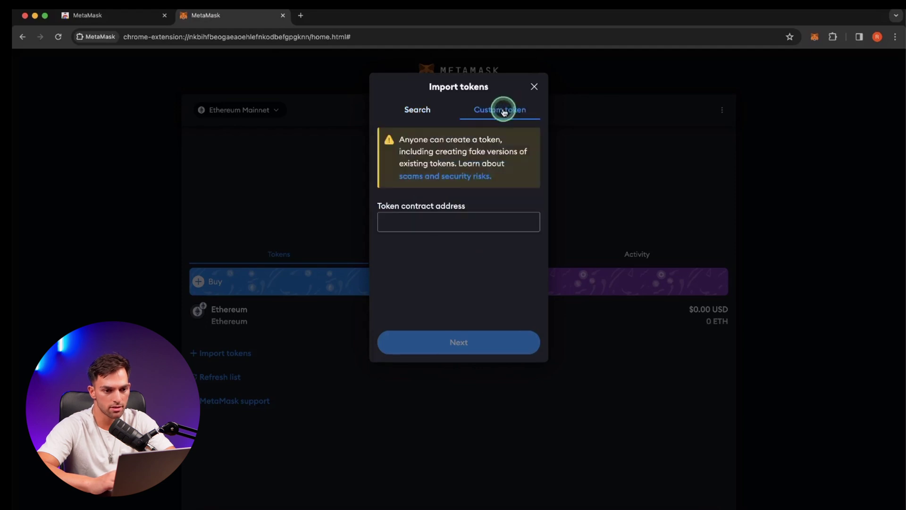
pyautogui.click(417, 217)
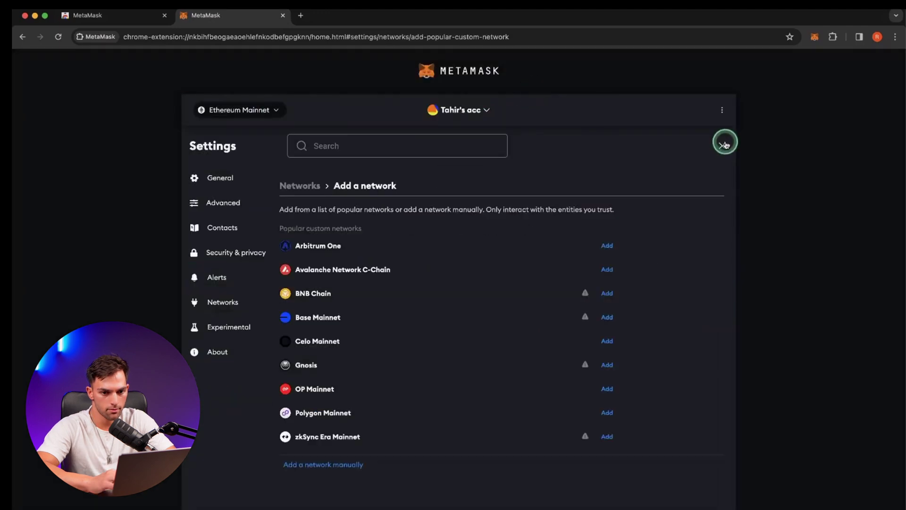
pyautogui.click(724, 142)
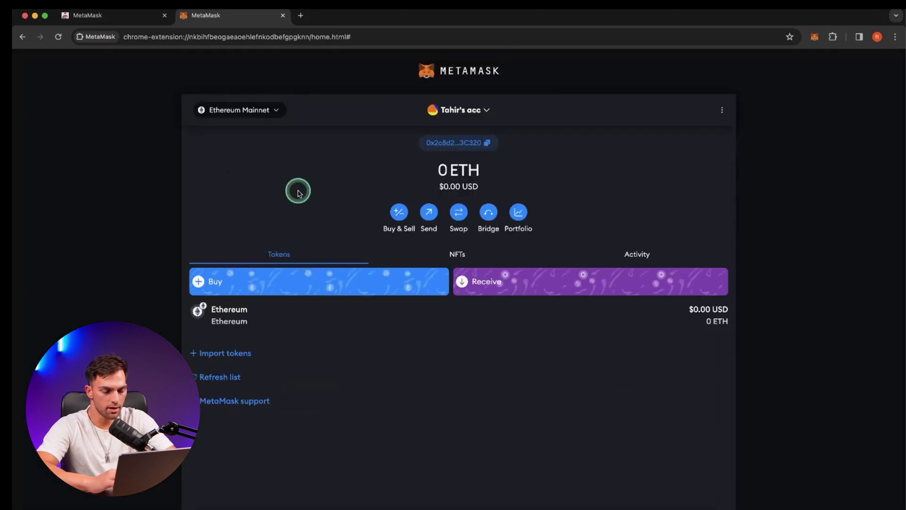
# From the Ethereum Mainnet network list, choose Add network to see popular custom networks.
pyautogui.click(267, 110)
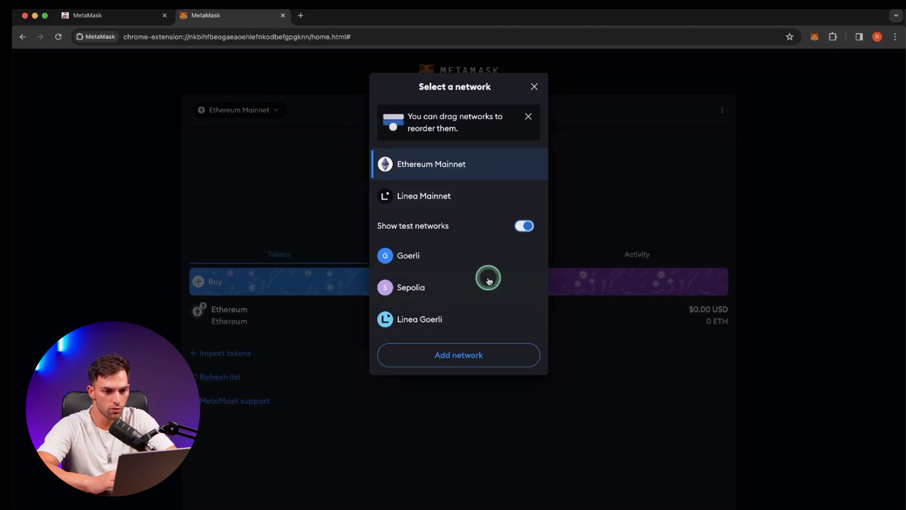
pyautogui.click(481, 353)
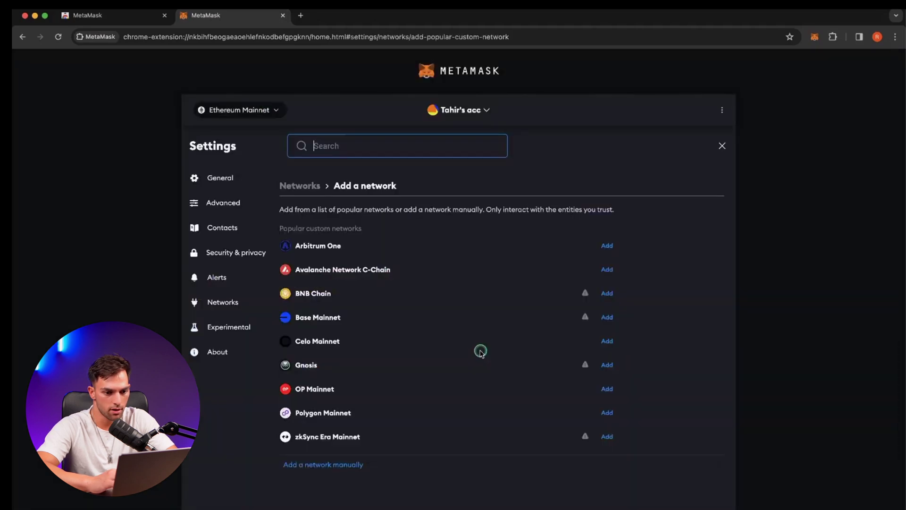